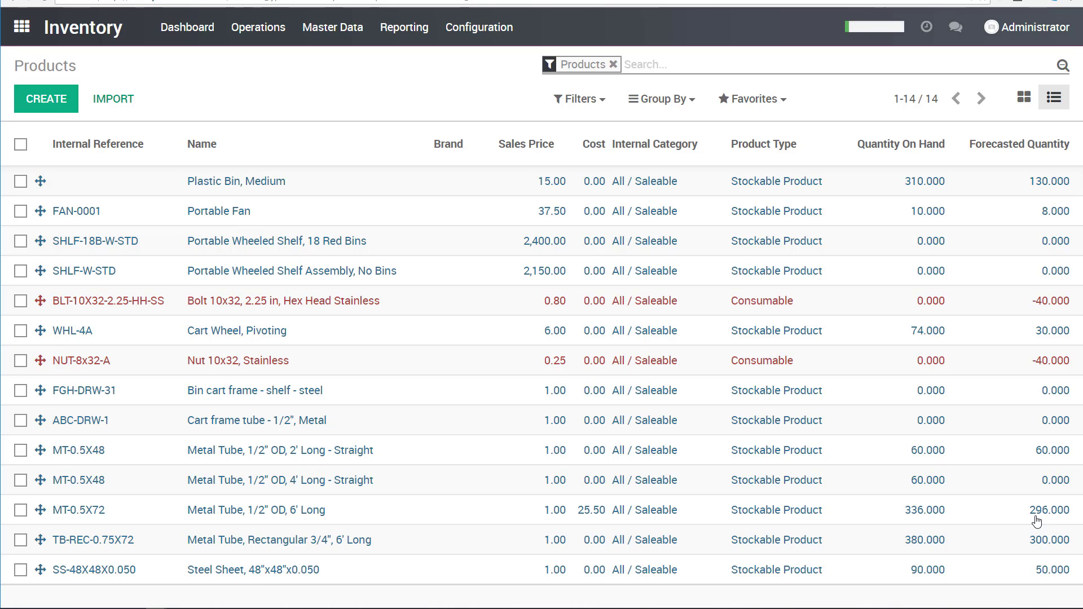
- In the Manufacturing app, record production of all 60 Bin cart frame - shelf - steel units and mark that order as done
click(23, 28)
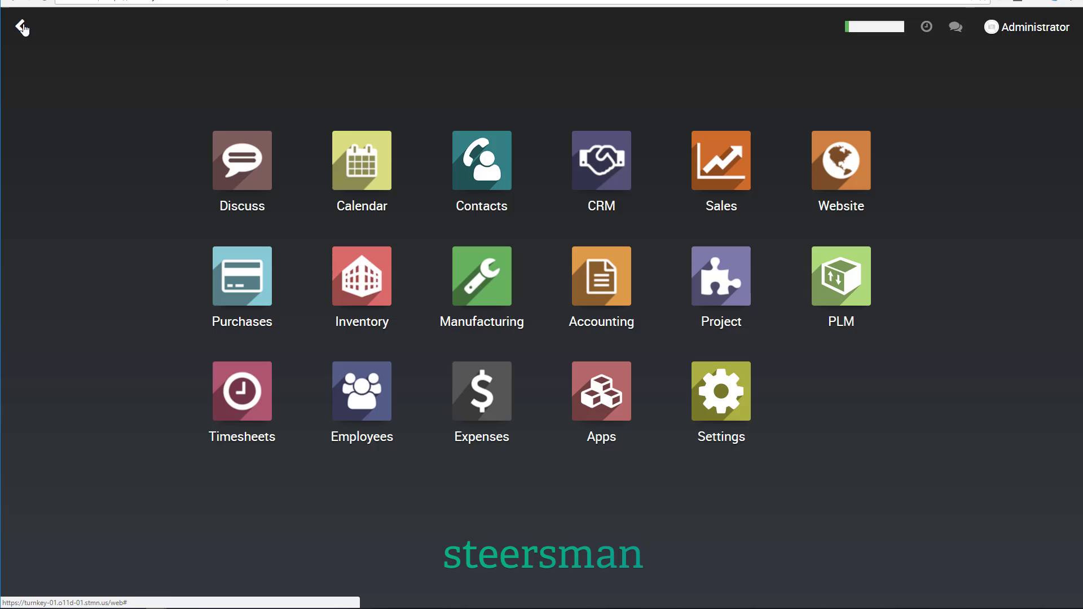
click(485, 282)
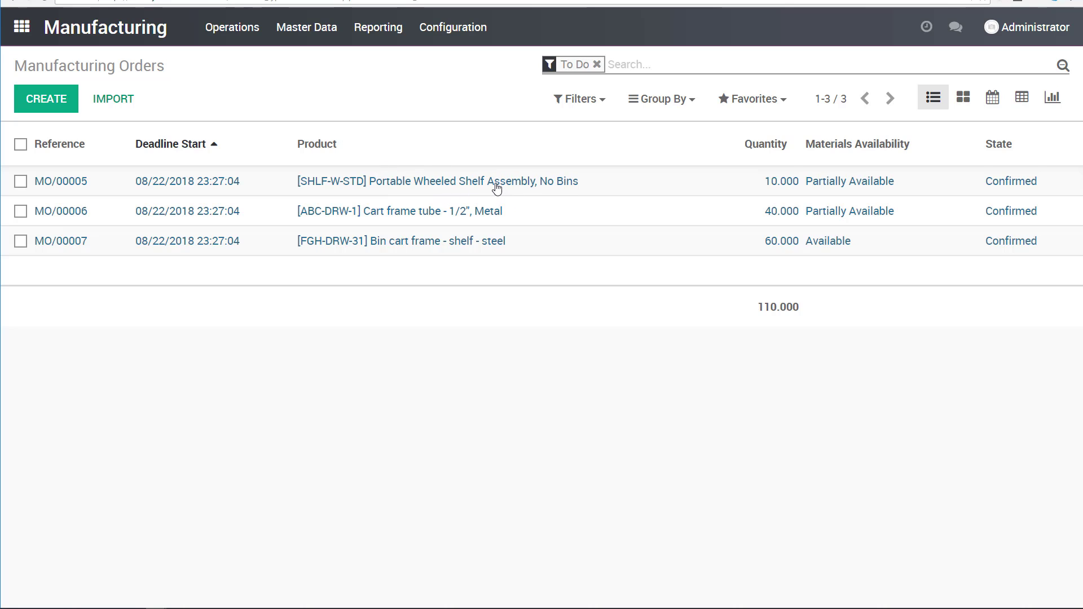
click(484, 241)
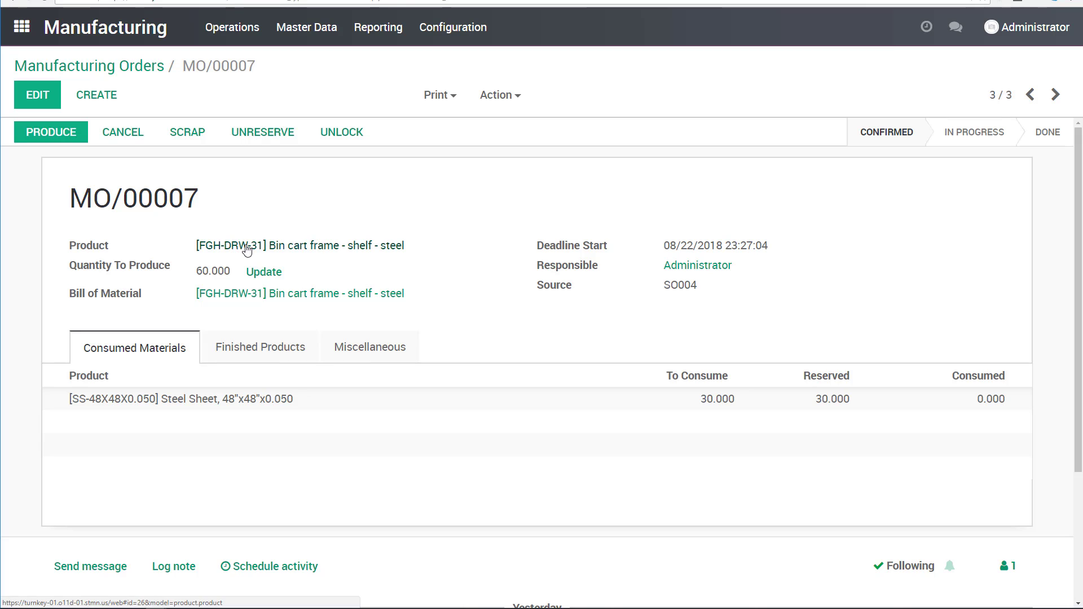
click(49, 137)
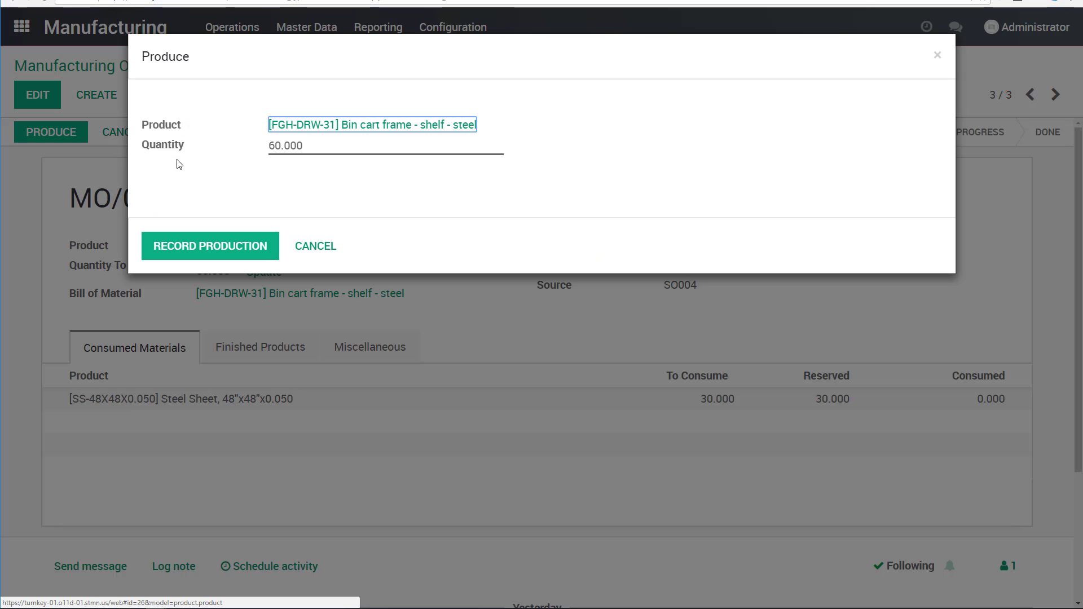
click(227, 252)
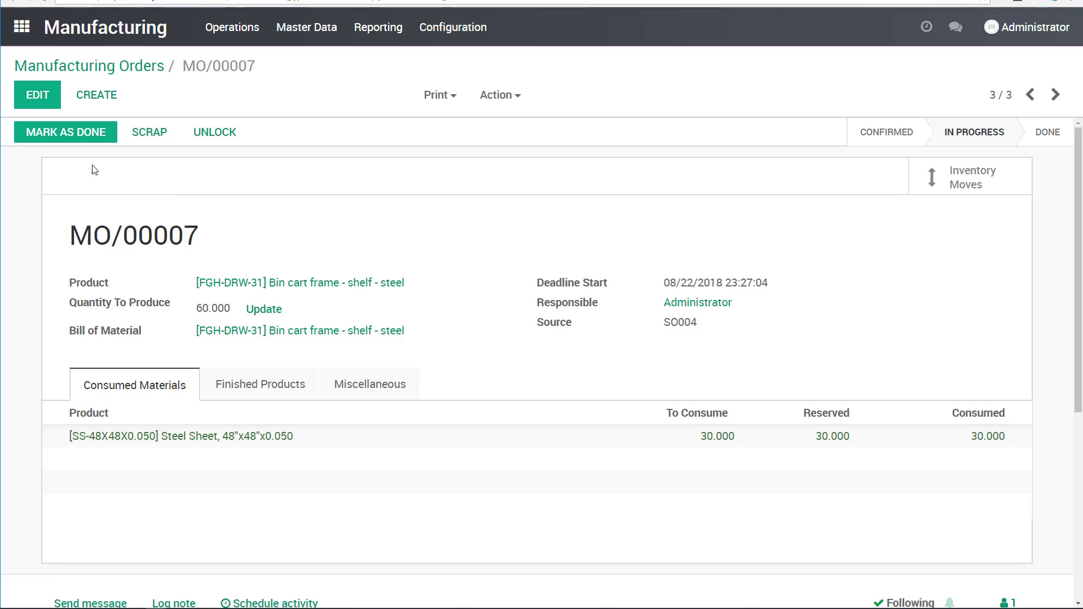
click(82, 136)
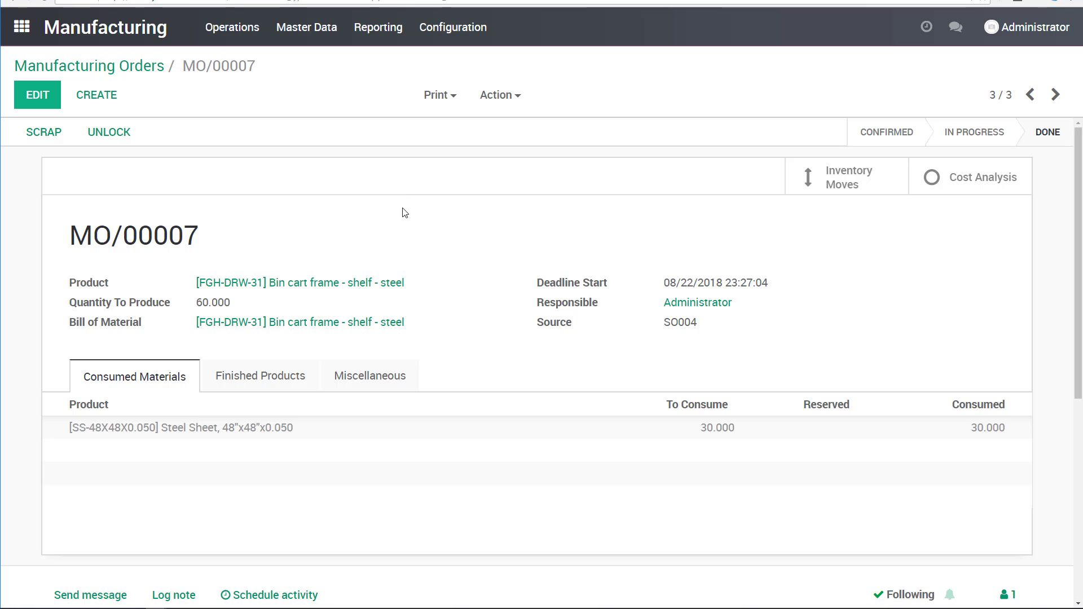
- Check material availability for the Cart frame tube - 1/2", Metal order, record production of 40 units and mark it as done
click(125, 68)
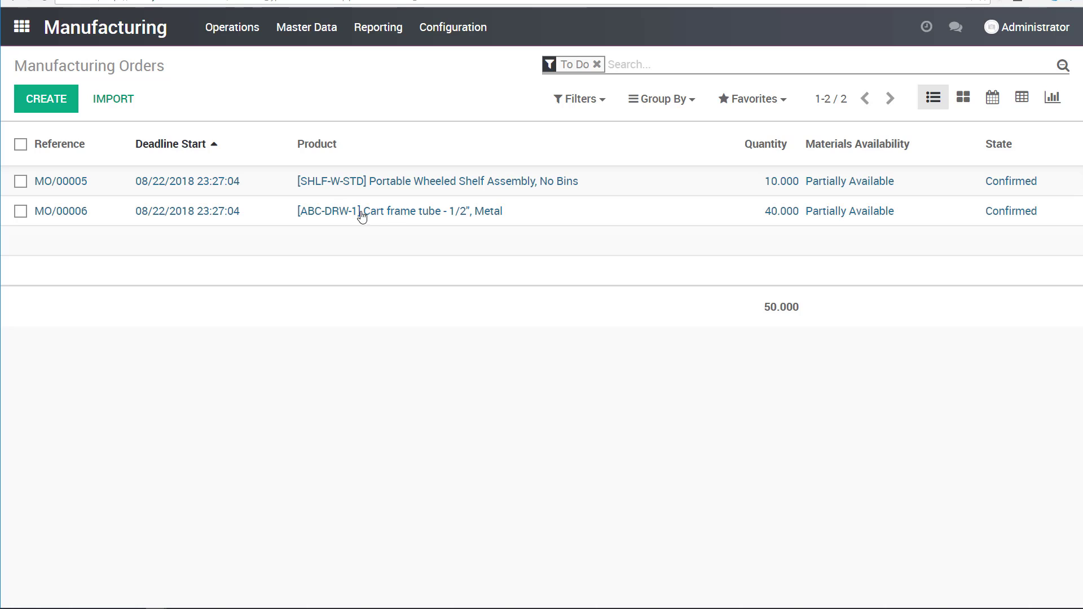
click(420, 214)
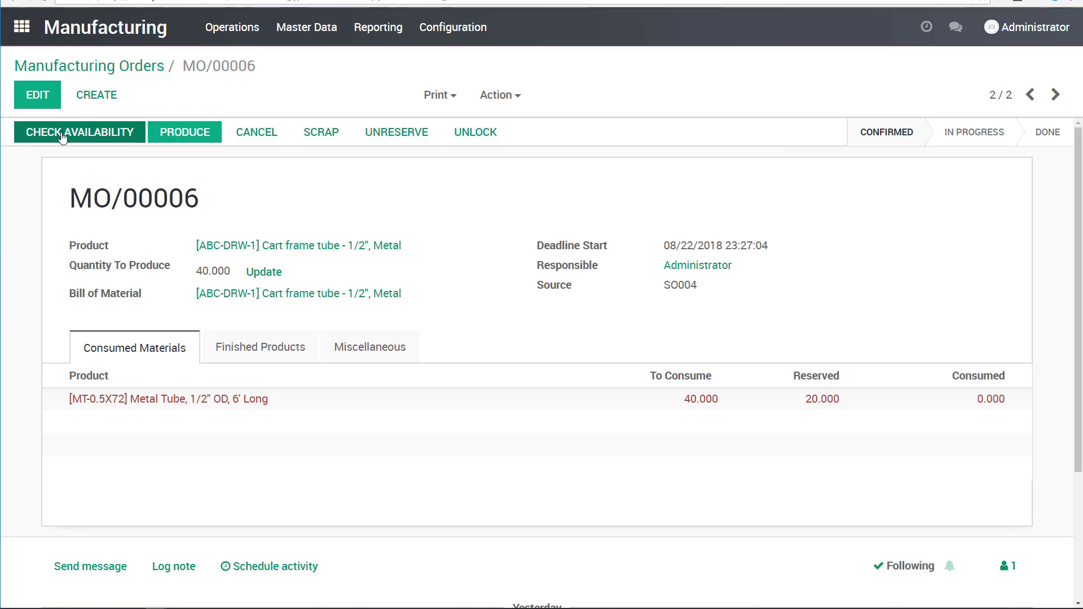
click(84, 135)
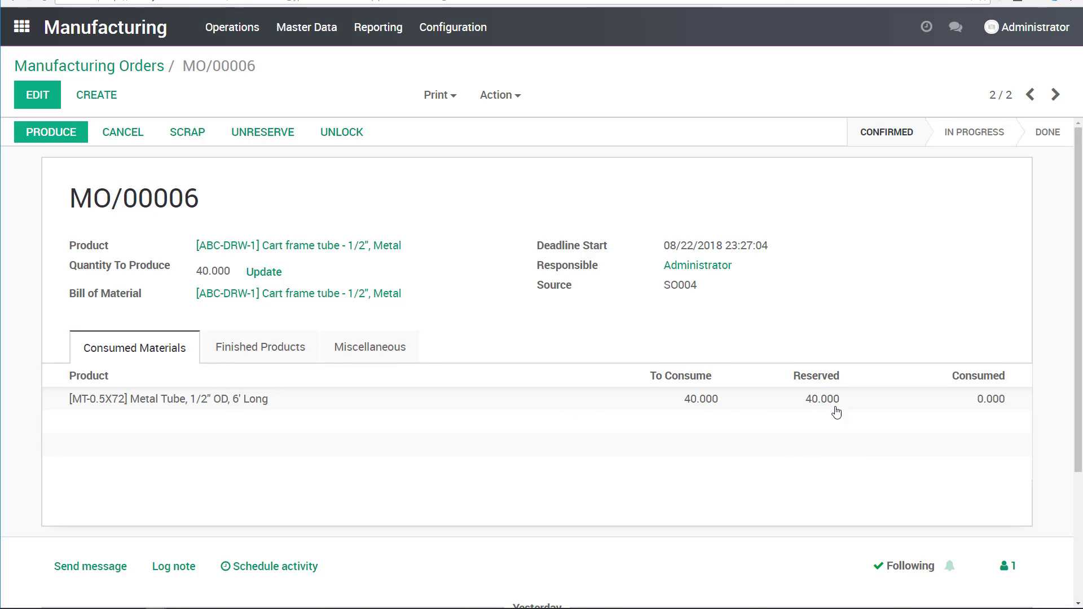
click(51, 134)
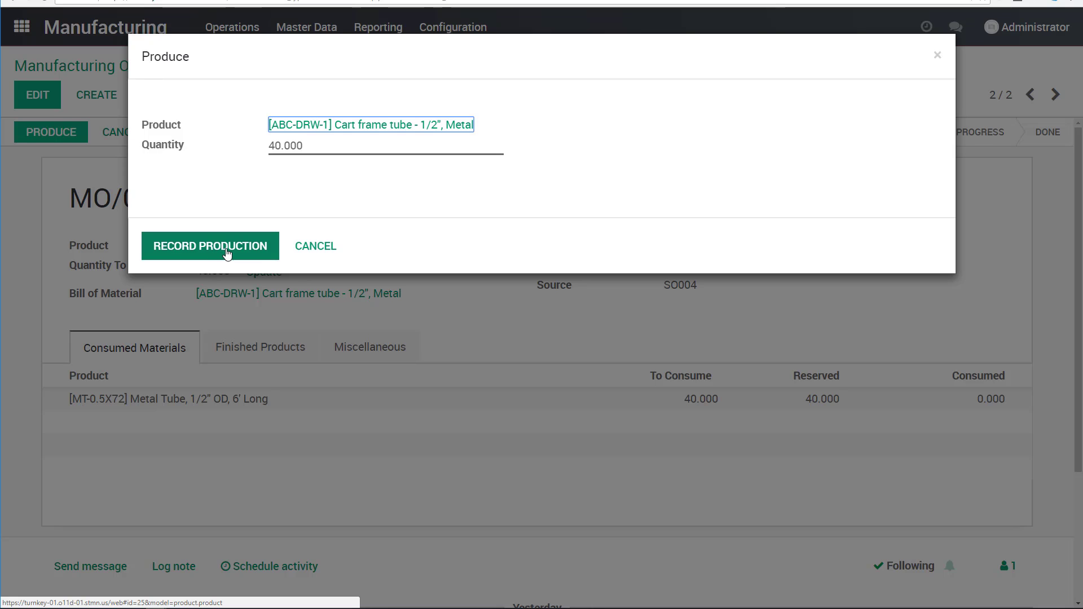
click(240, 253)
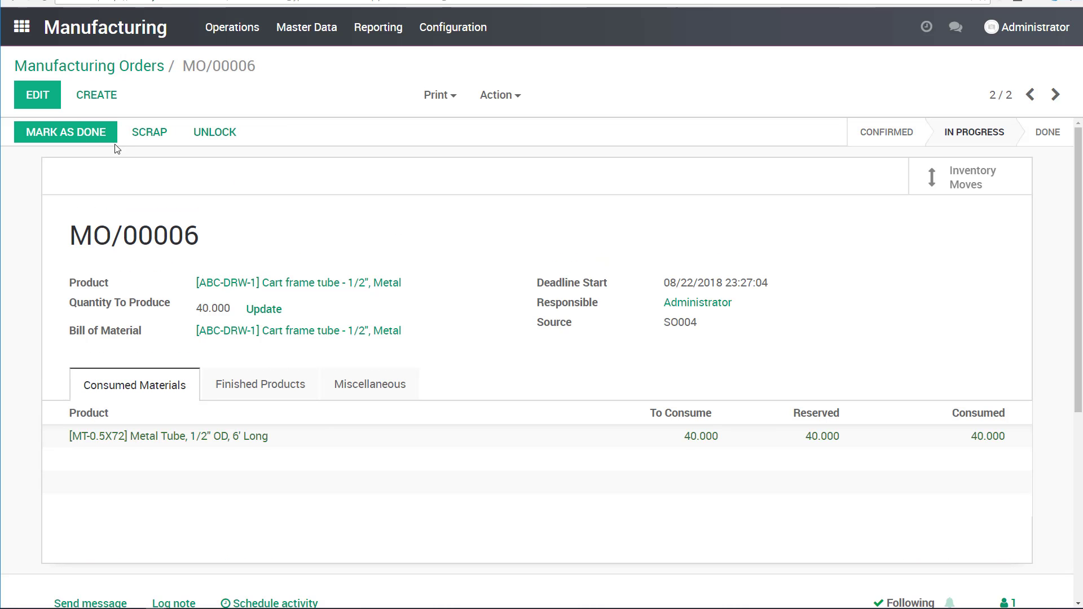
click(82, 135)
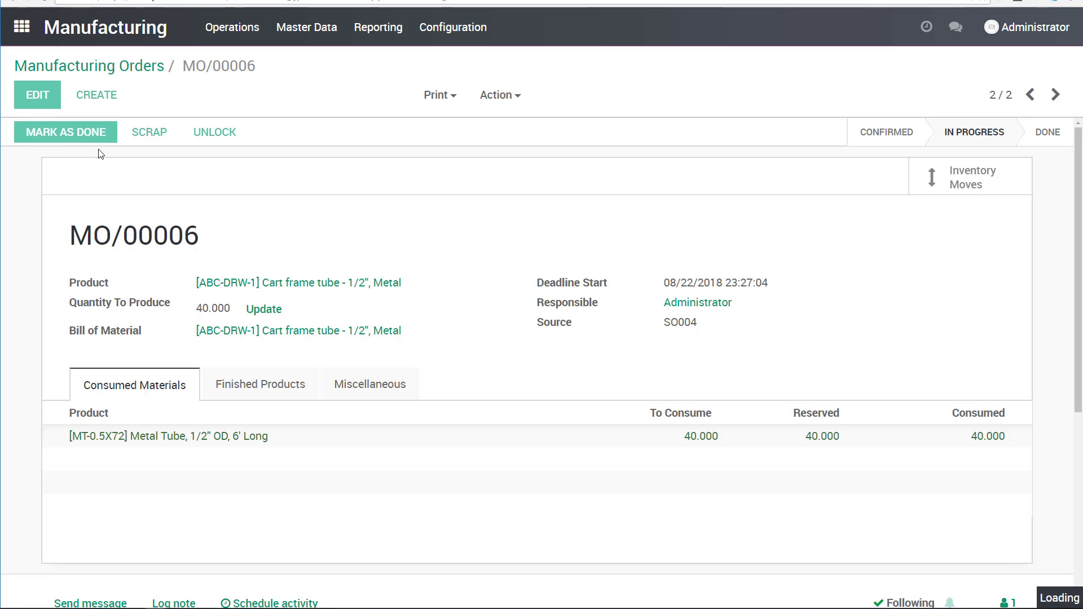
- Open the manufacturing order for Portable Wheeled Shelf Assembly, No Bins and check its material availability
click(132, 67)
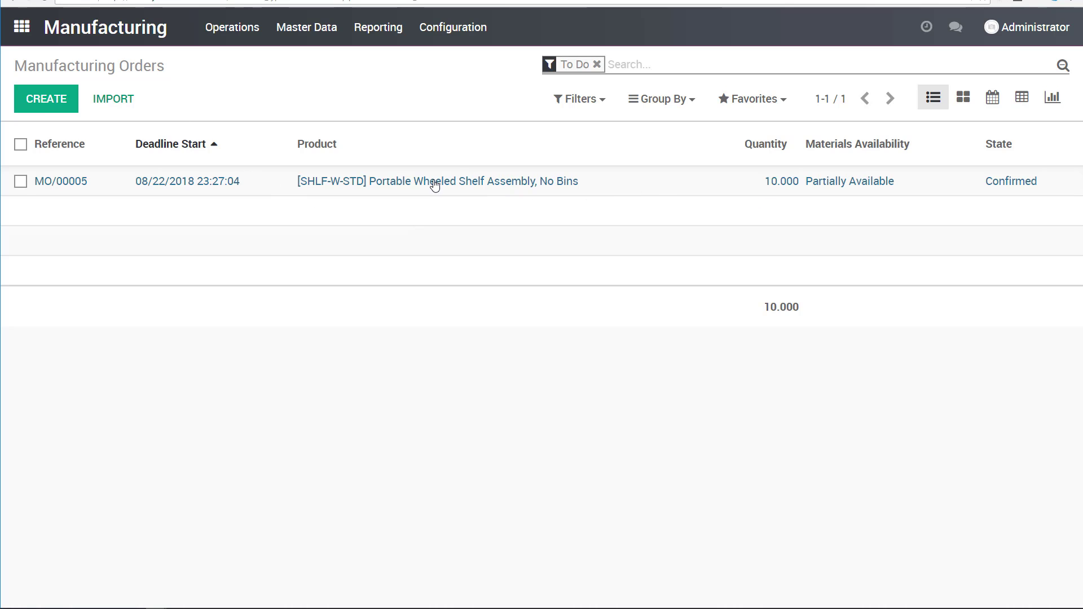
click(486, 185)
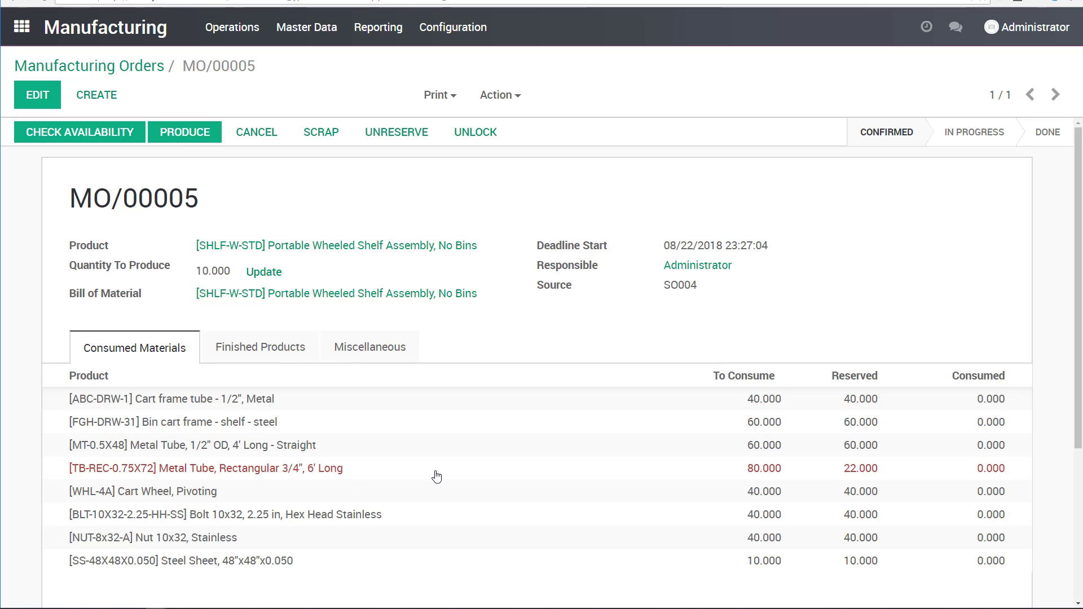
click(113, 137)
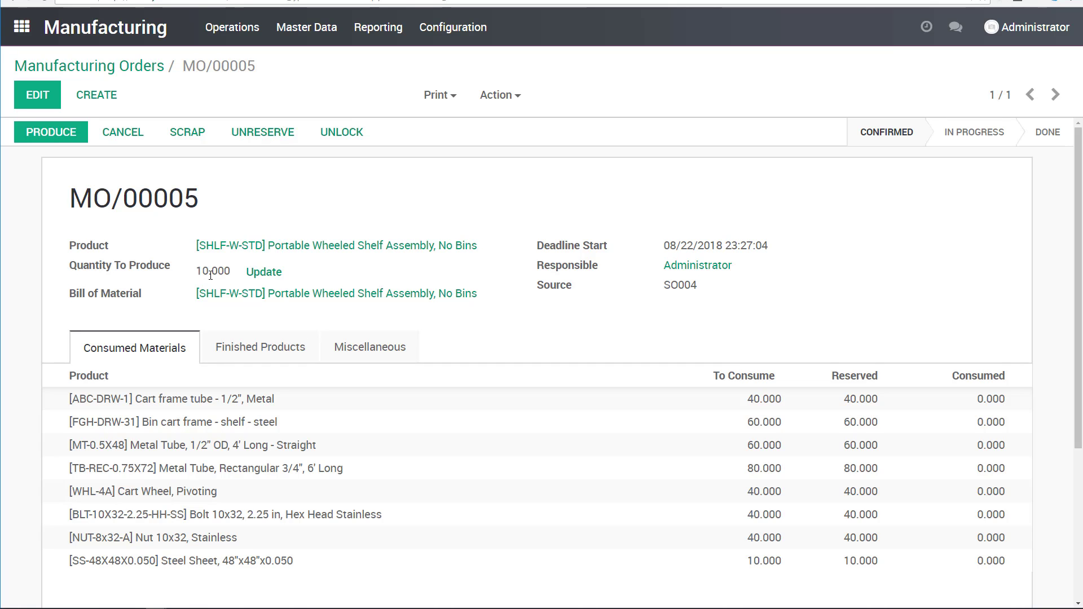
- Edit the wheeled shelf assembly order and update its quantity to produce to 5
click(54, 105)
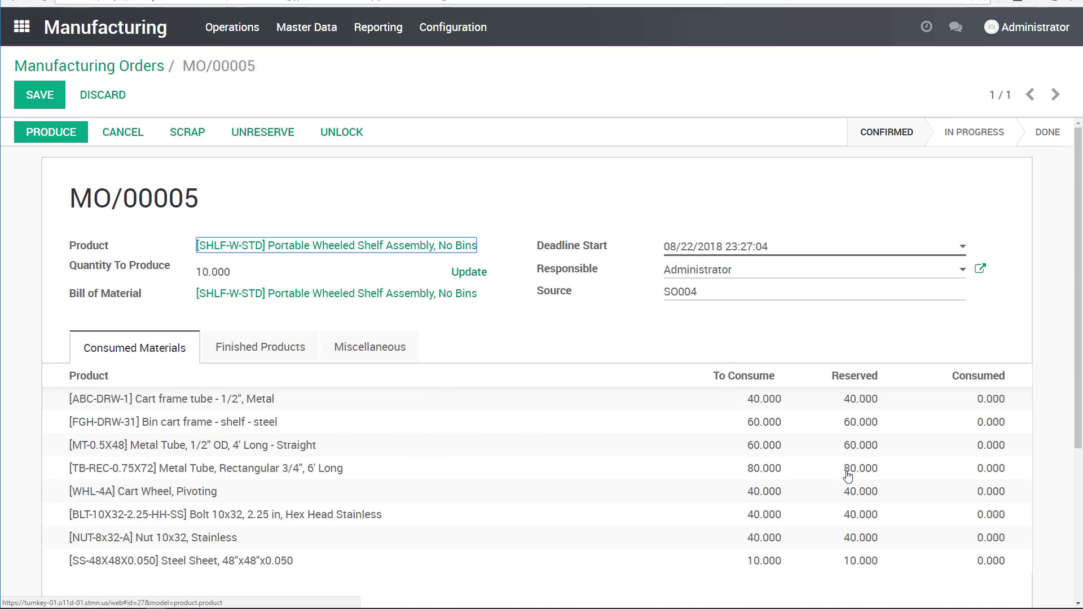
click(993, 404)
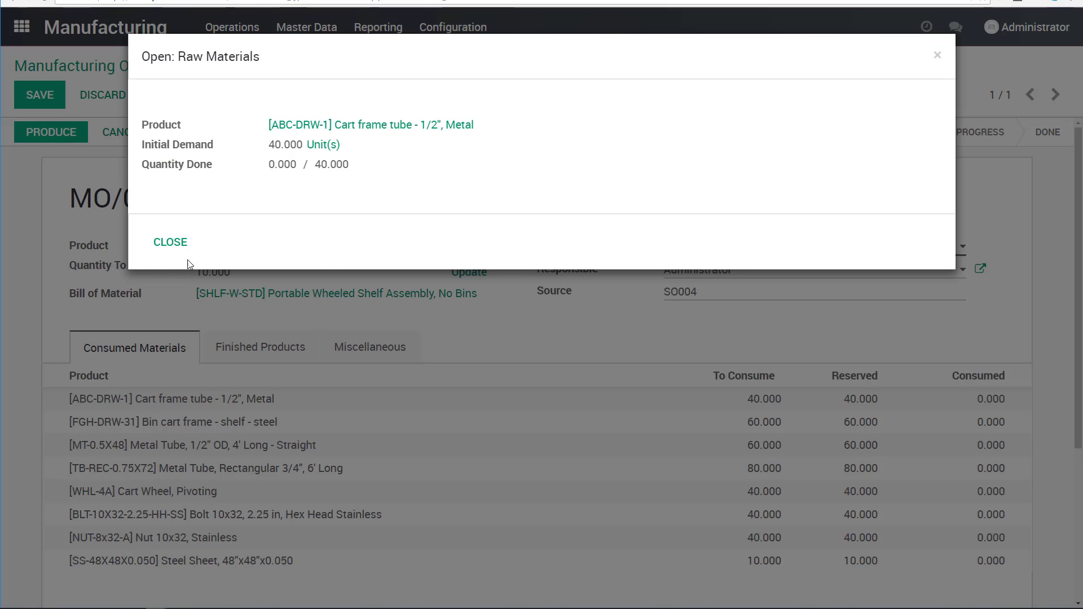
click(169, 242)
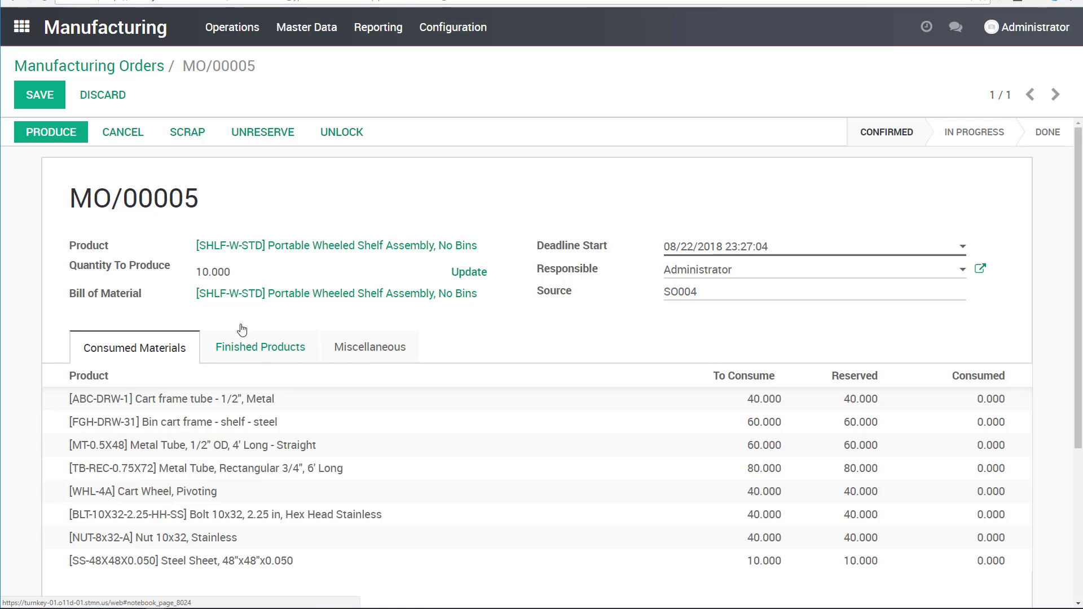
click(474, 272)
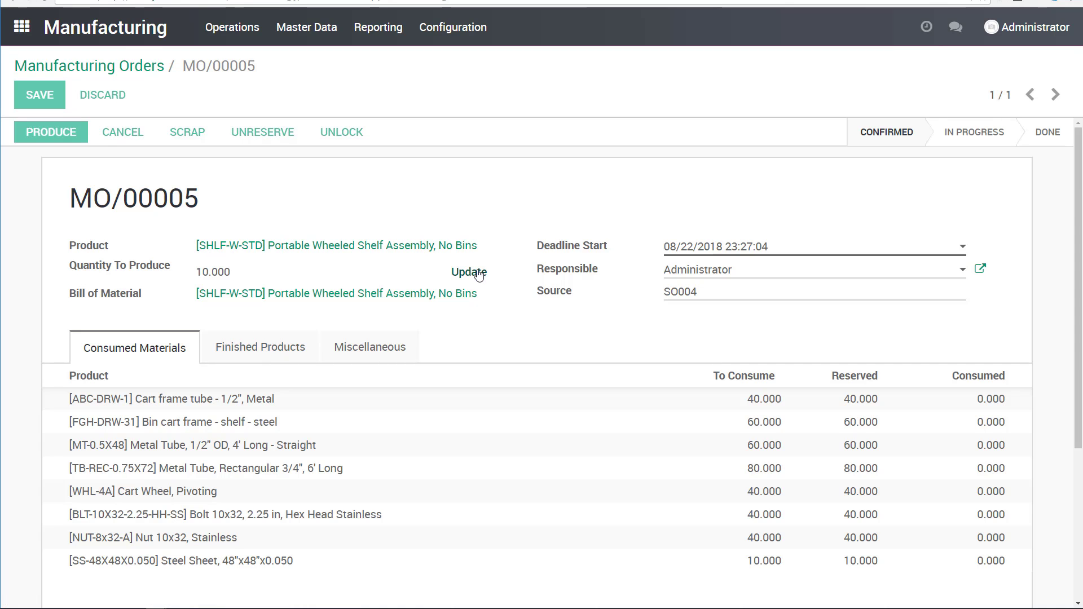
drag(314, 118, 222, 116)
text(5)
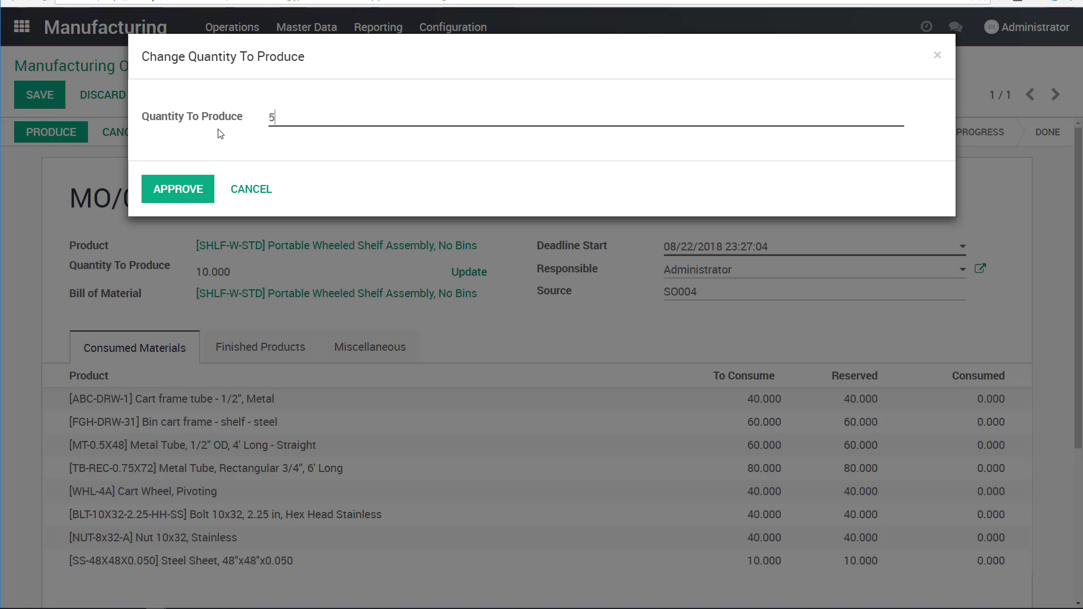
click(196, 190)
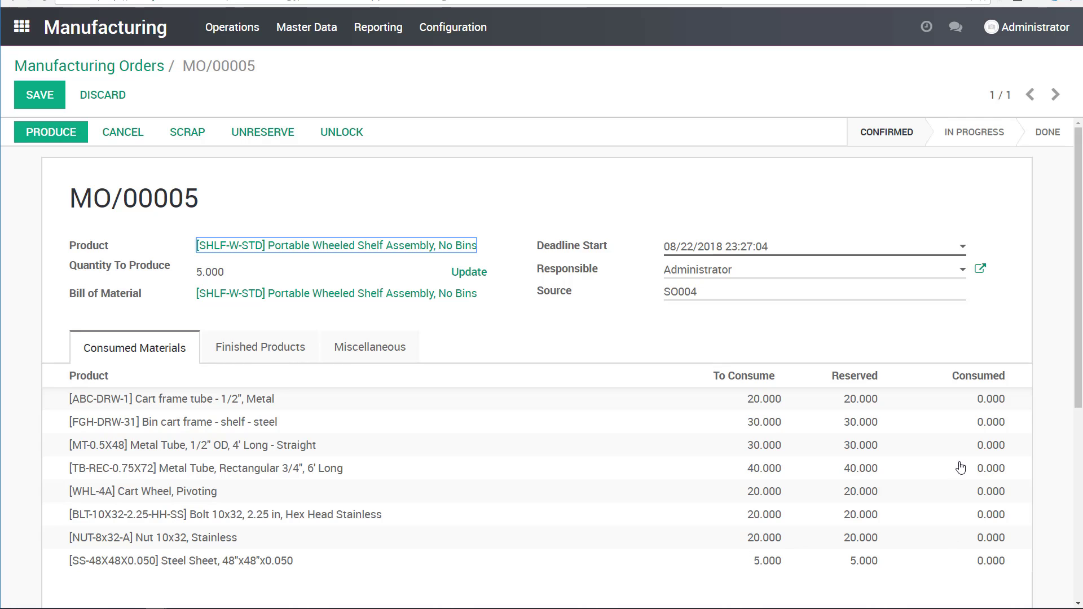
- Record production of the 5 wheeled shelf assemblies, mark the order as done and save it
click(241, 355)
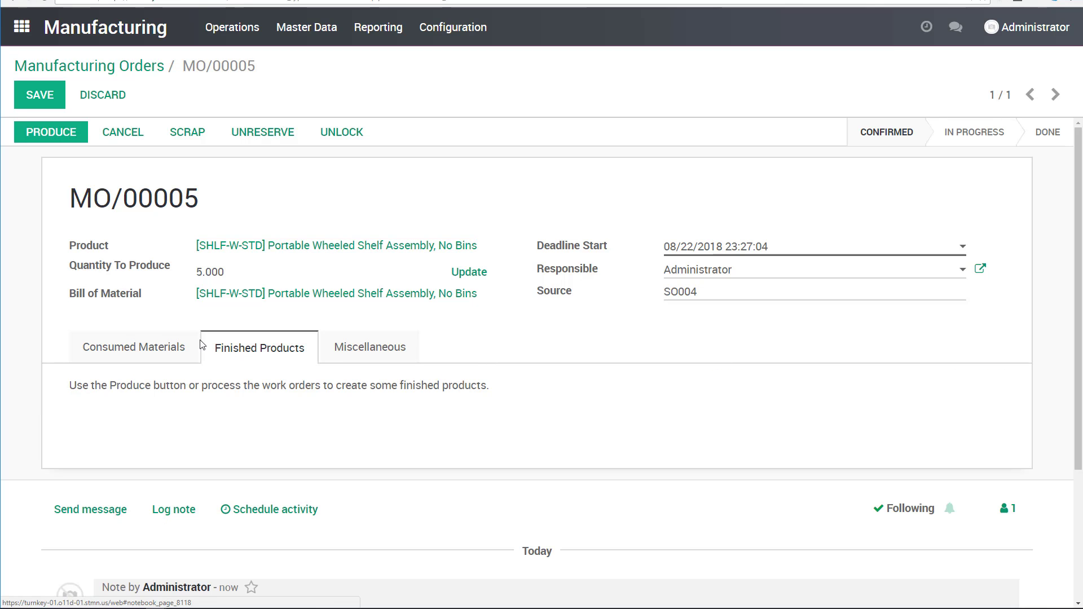
click(398, 347)
click(151, 351)
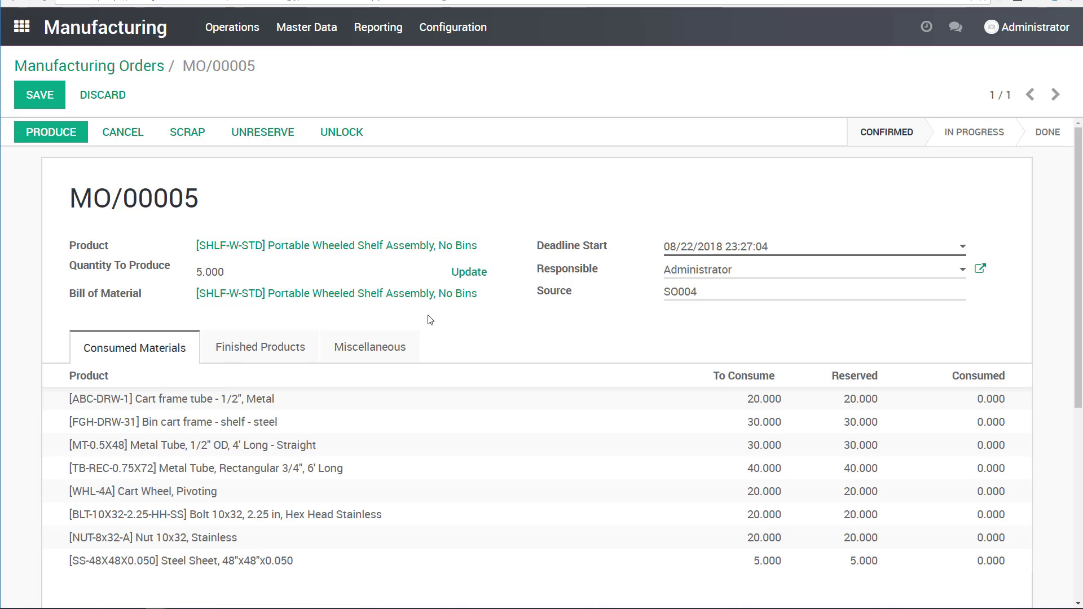
click(55, 136)
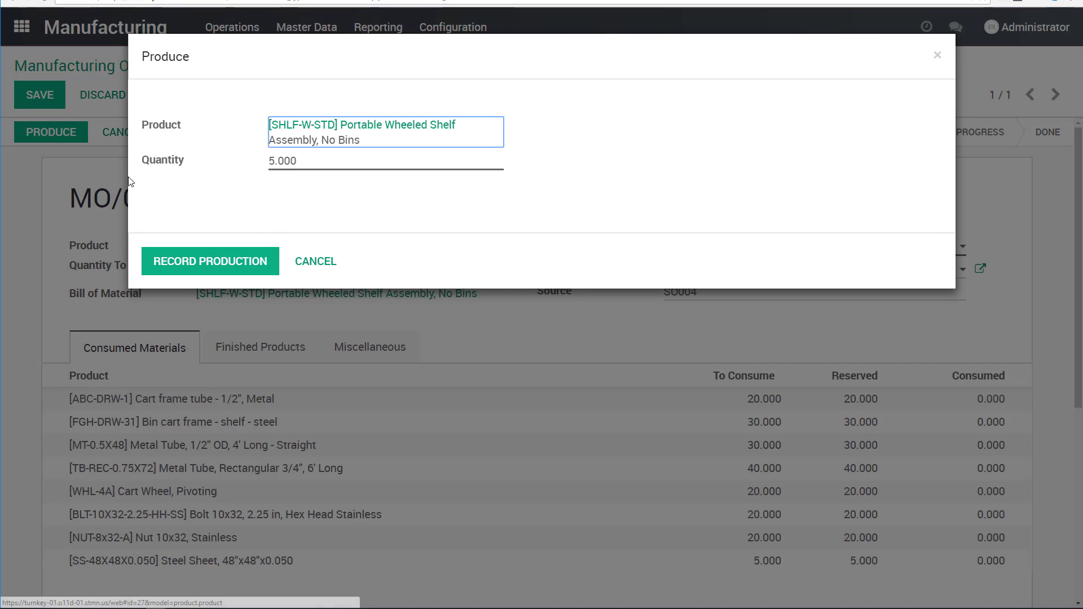
click(243, 259)
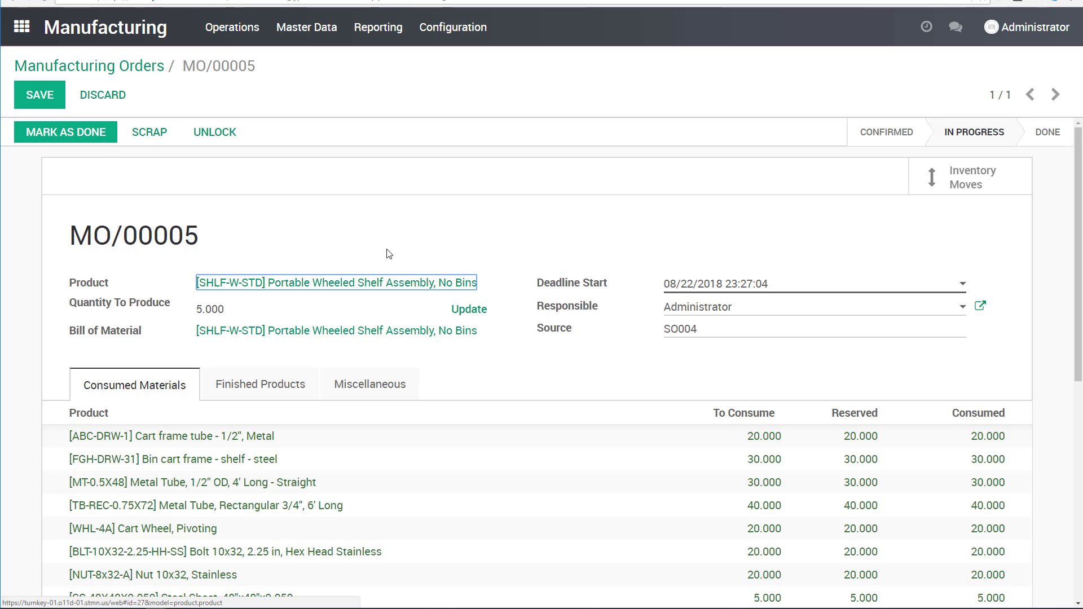
click(68, 135)
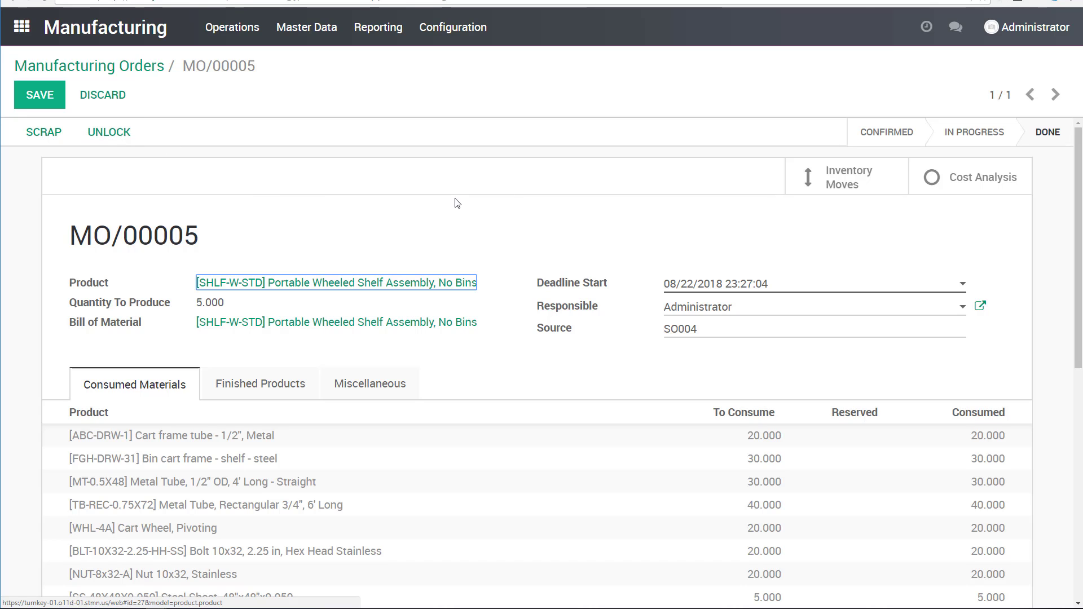
click(43, 97)
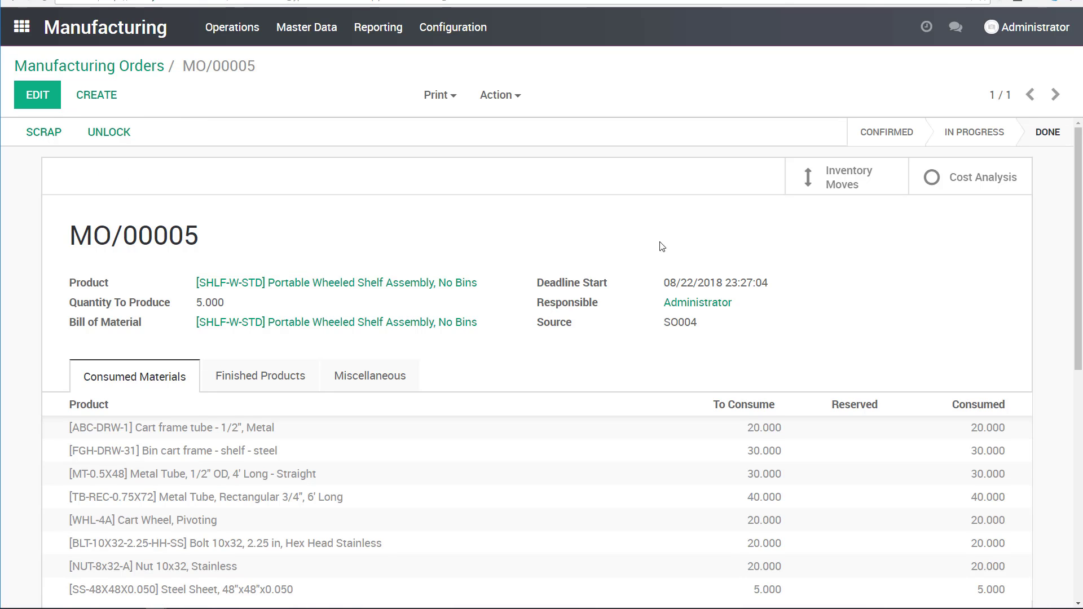
- Examine the finished shelf assembly order's cost analysis: raw material quantities and costs, total cost for the batch, and unit cost
click(982, 183)
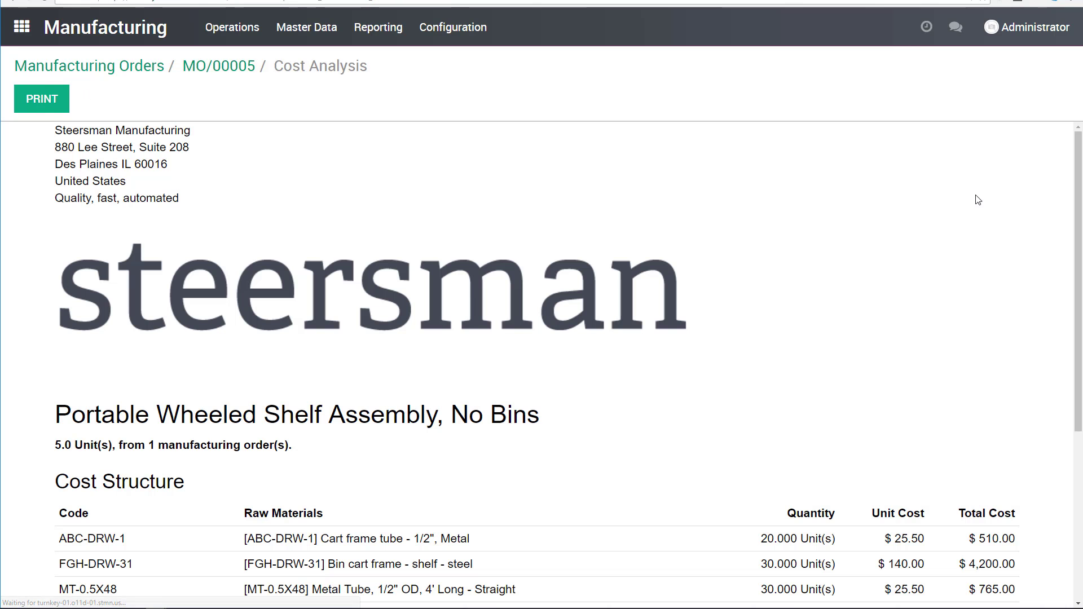
scroll(716, 203, down, 4)
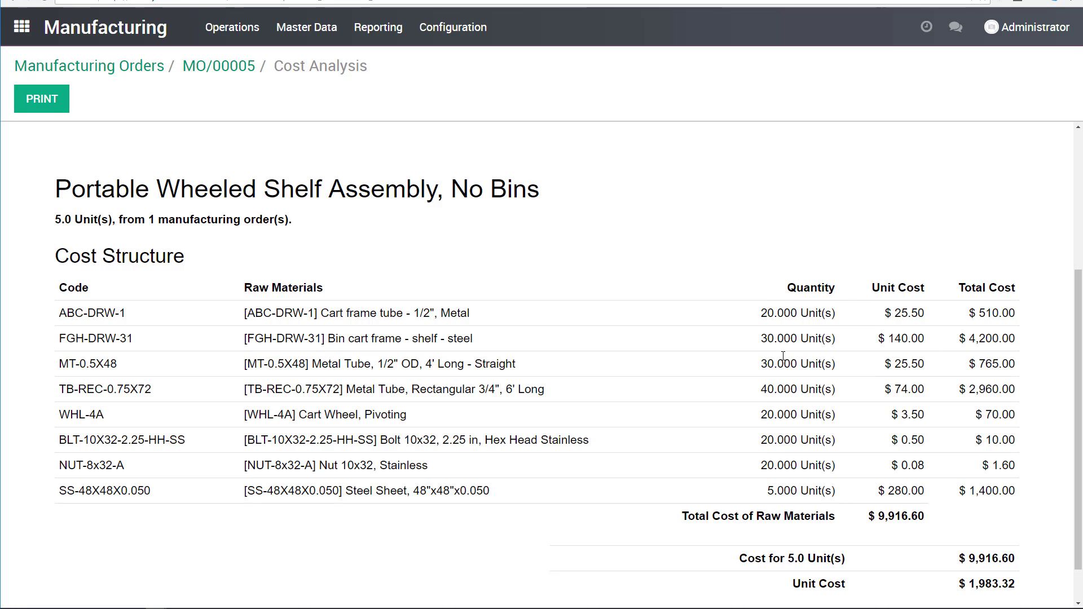
scroll(399, 270, up, 2)
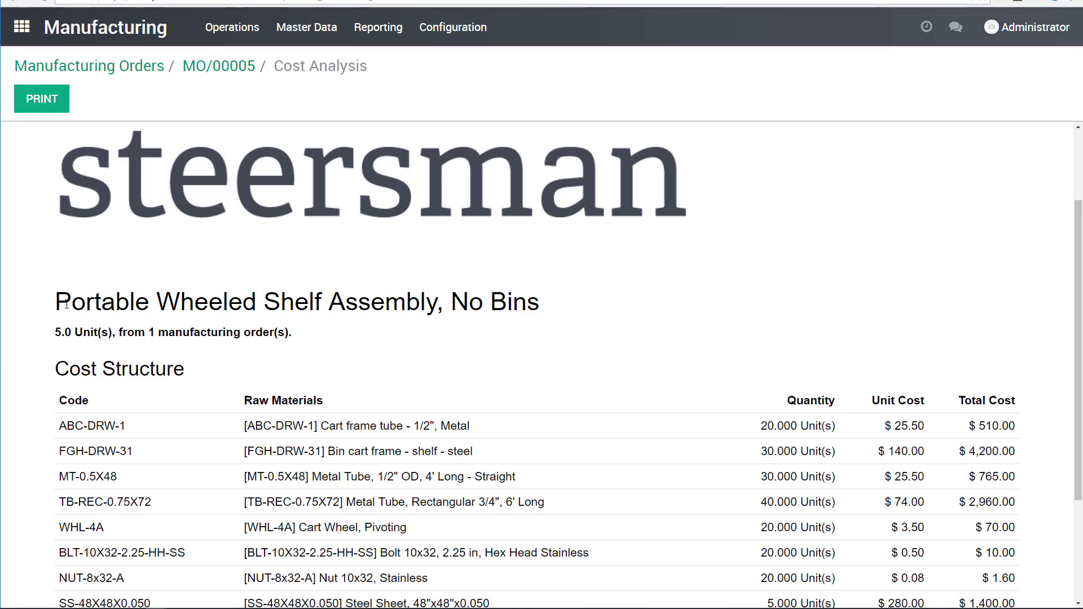
drag(66, 304, 530, 303)
click(525, 302)
scroll(525, 302, down, 2)
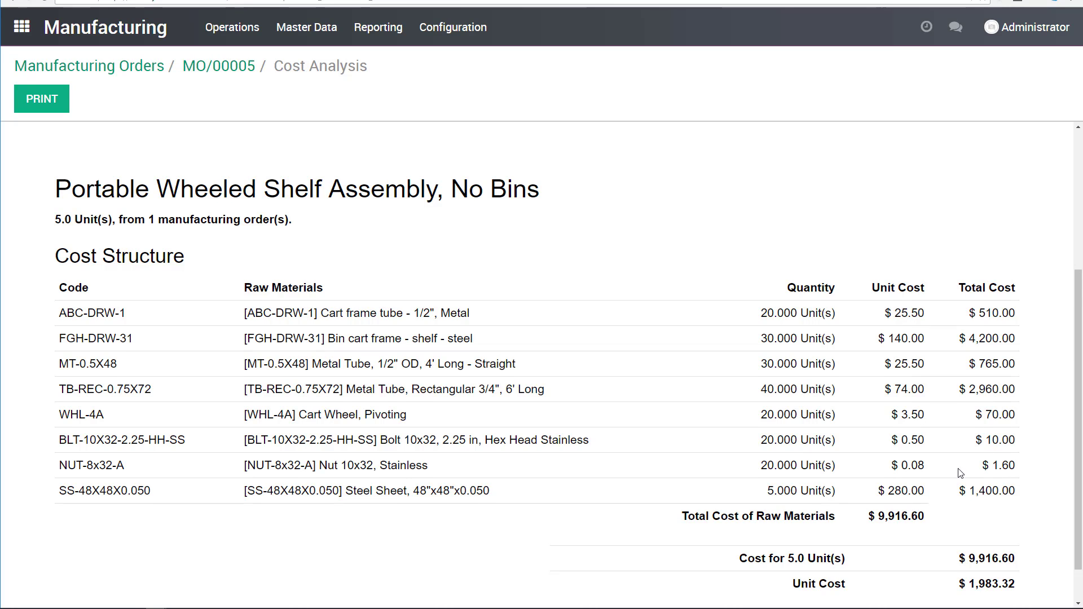
scroll(897, 451, down, 1)
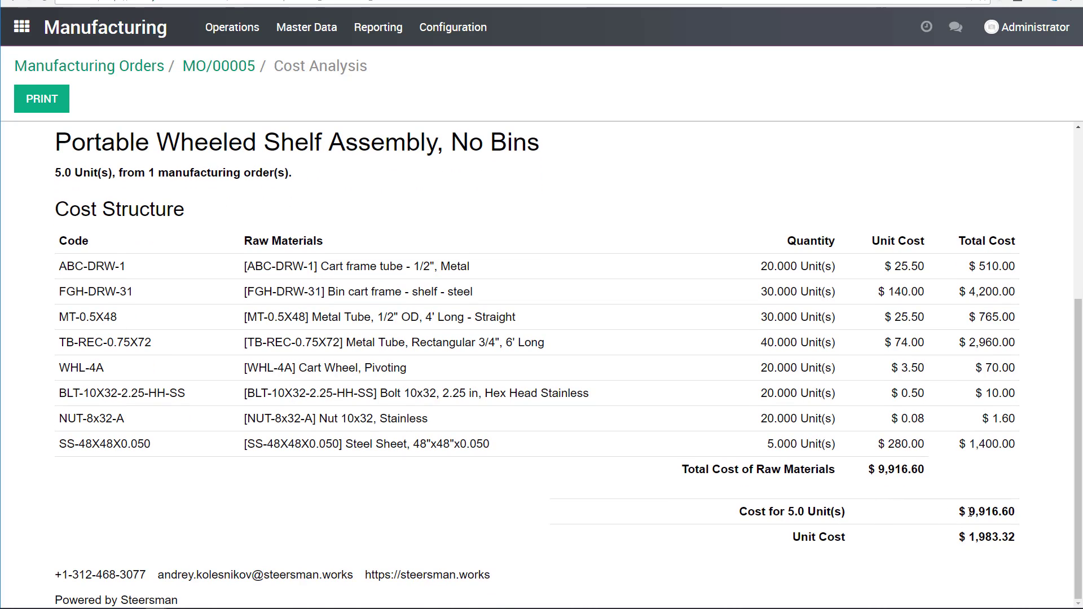
drag(970, 511, 1004, 513)
click(1013, 514)
drag(970, 538, 1013, 536)
scroll(881, 443, up, 5)
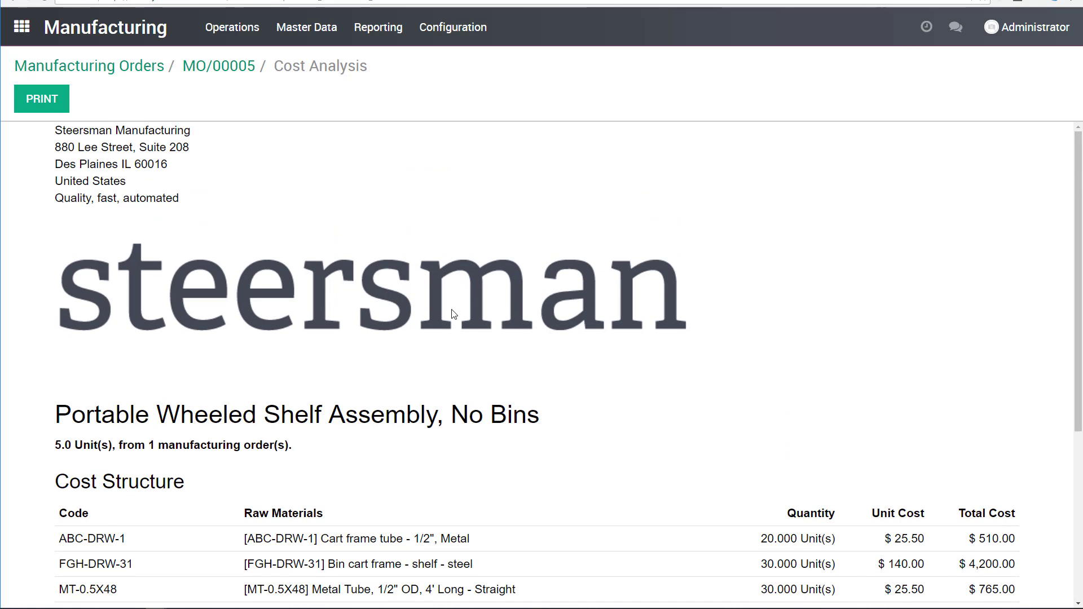
scroll(466, 339, down, 5)
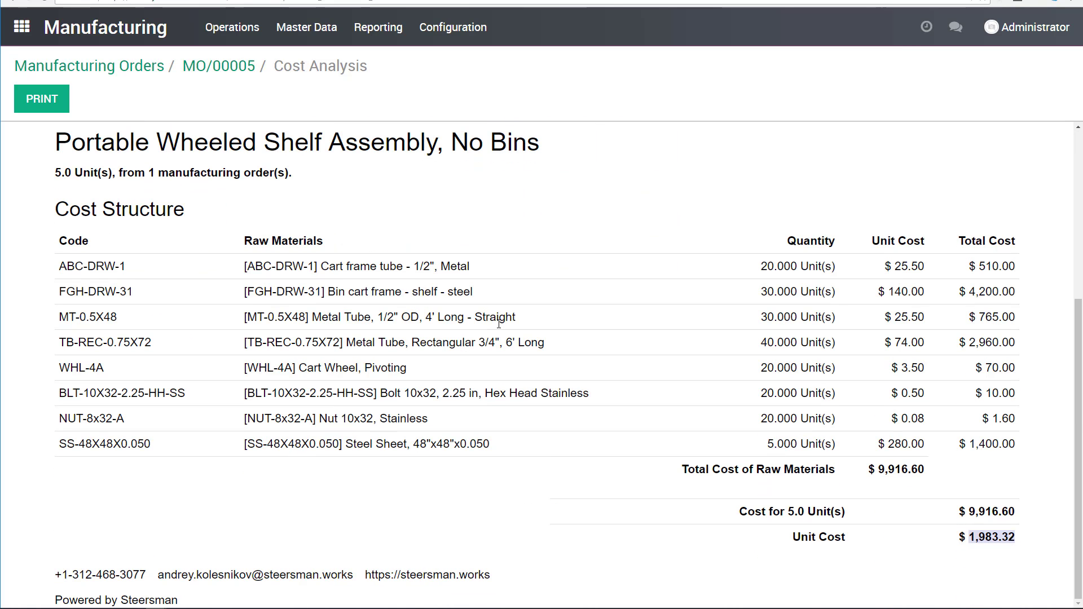
click(859, 582)
scroll(587, 406, up, 5)
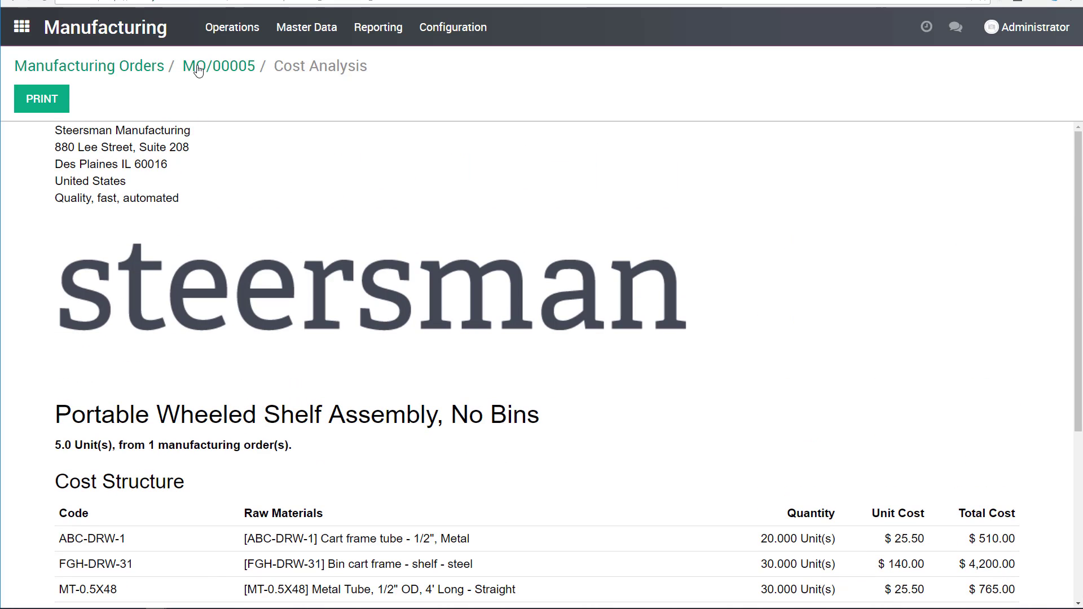
- Create and save a new manufacturing order for Portable Wheeled Shelf Assembly, No Bins, with a quantity to produce of 5
click(232, 66)
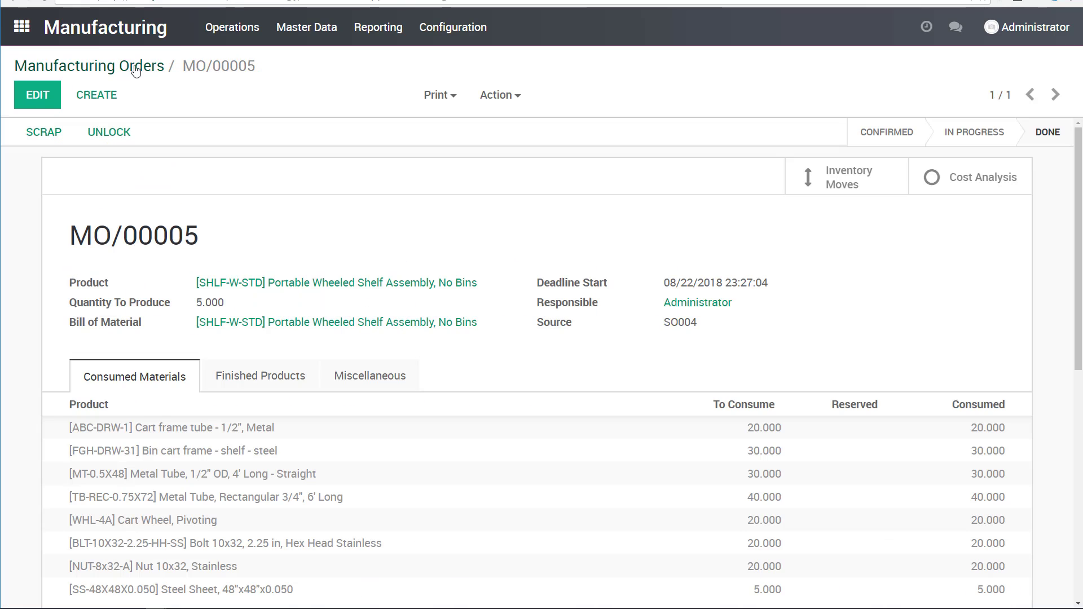
click(138, 66)
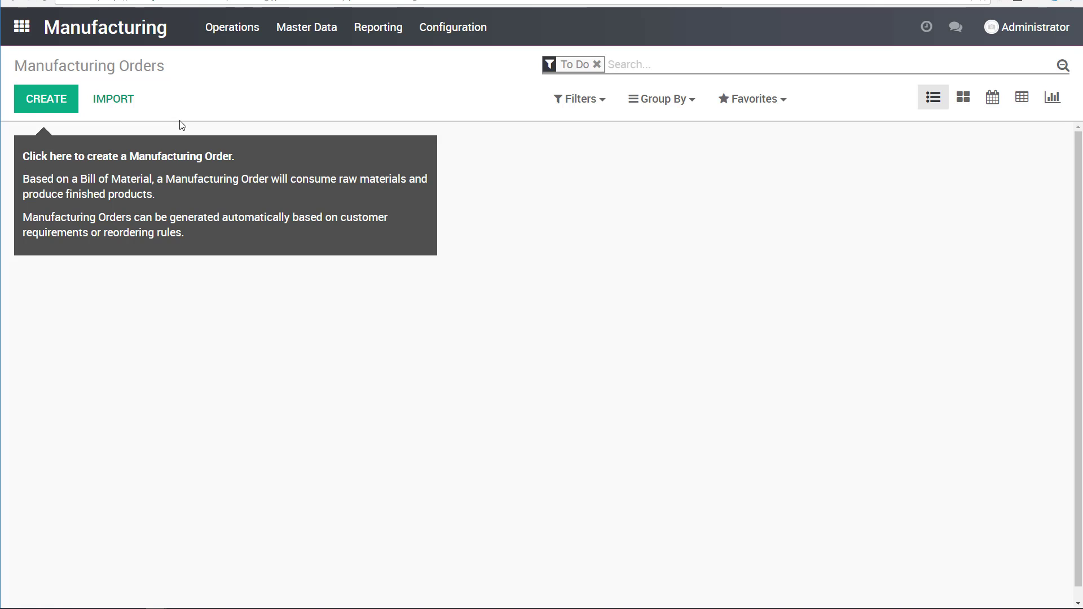
click(59, 102)
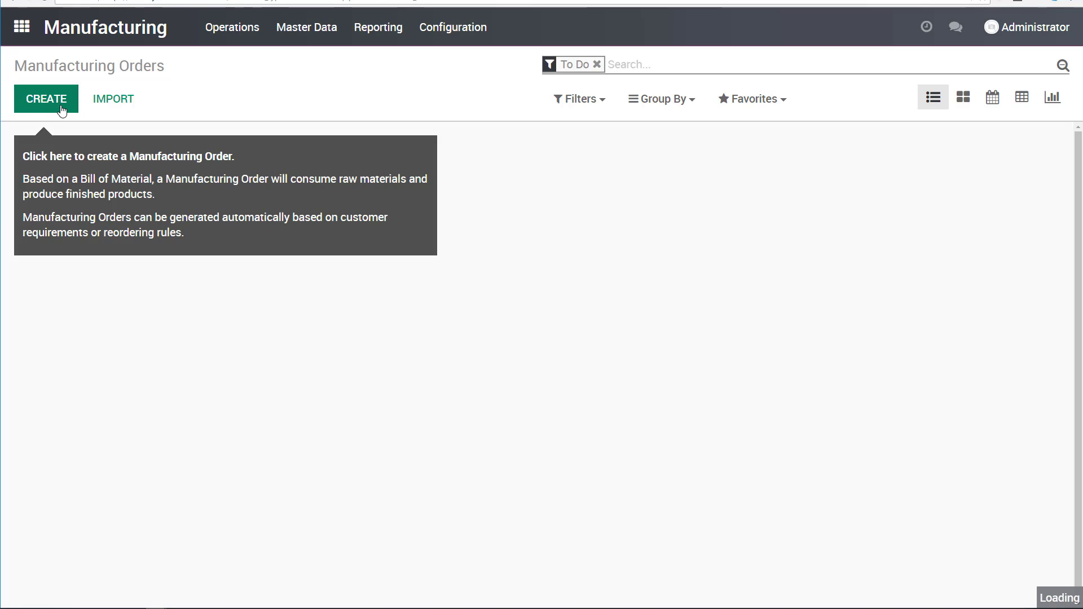
click(288, 246)
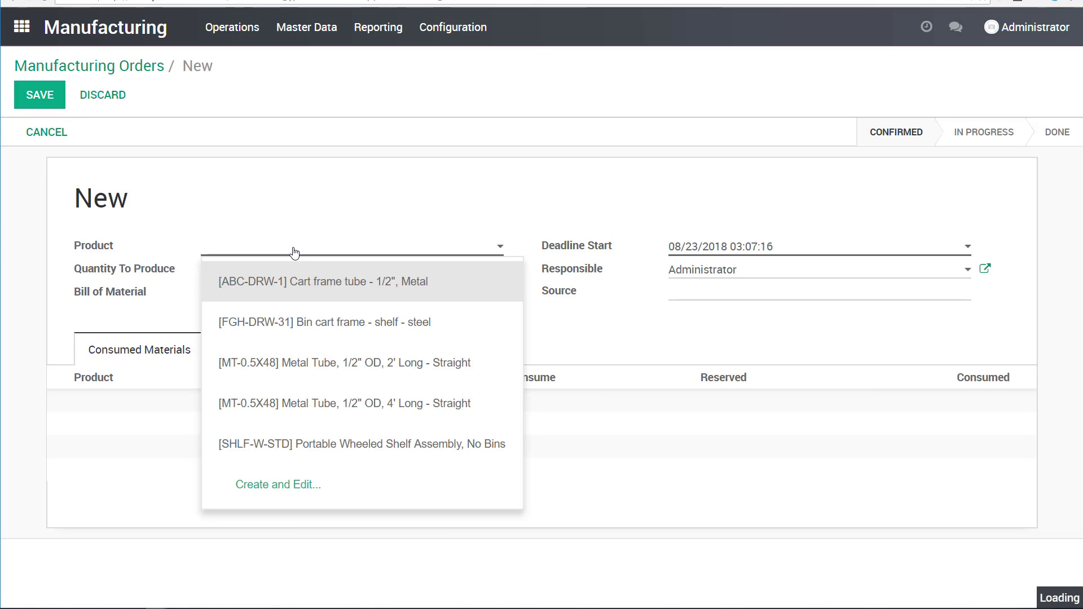
text(shelf)
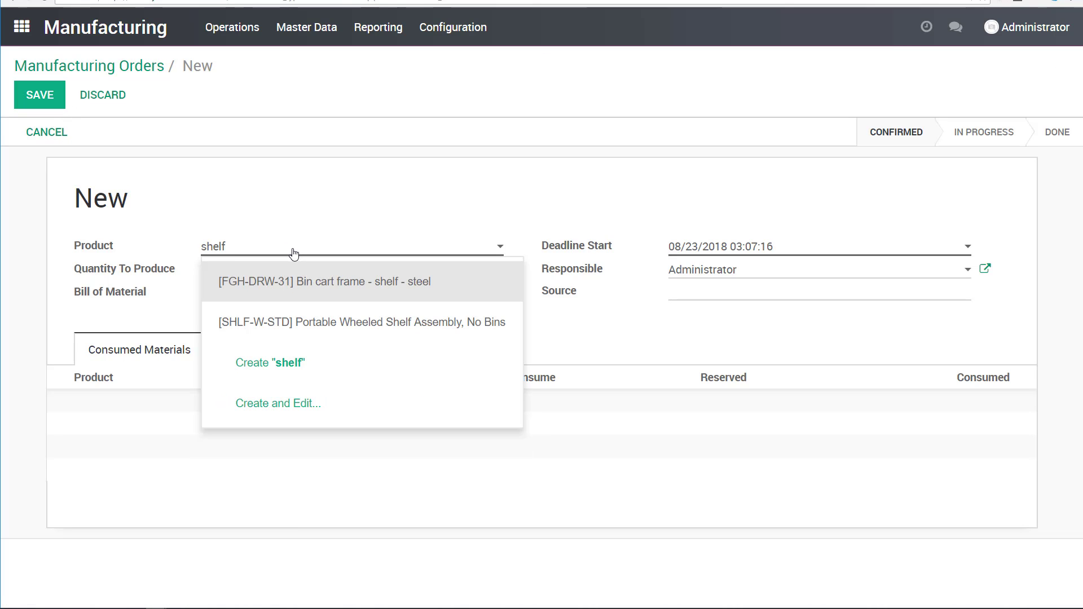
click(397, 325)
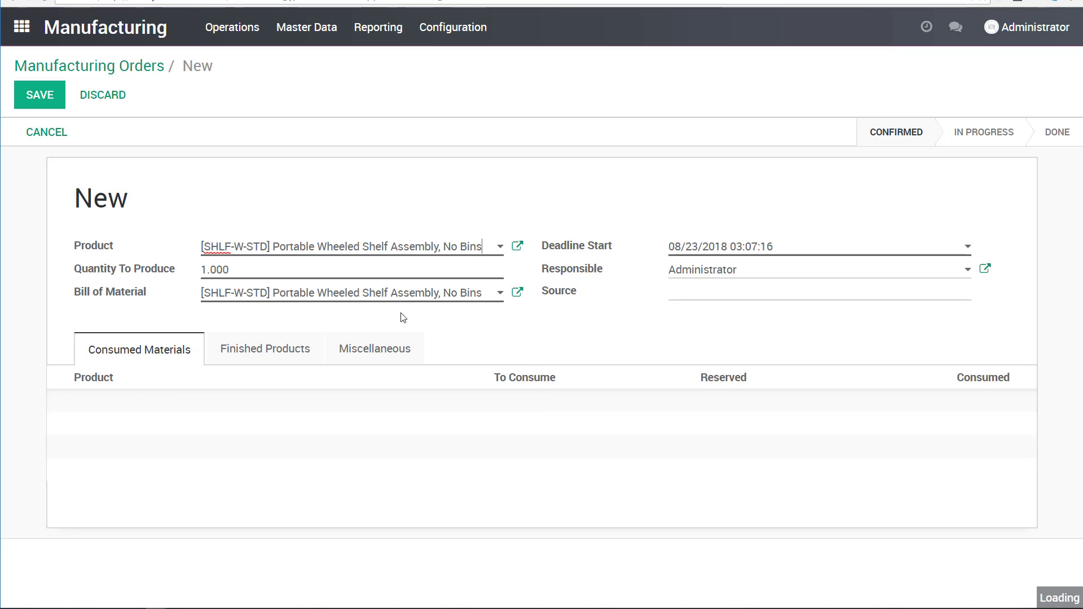
key(Tab)
text(5)
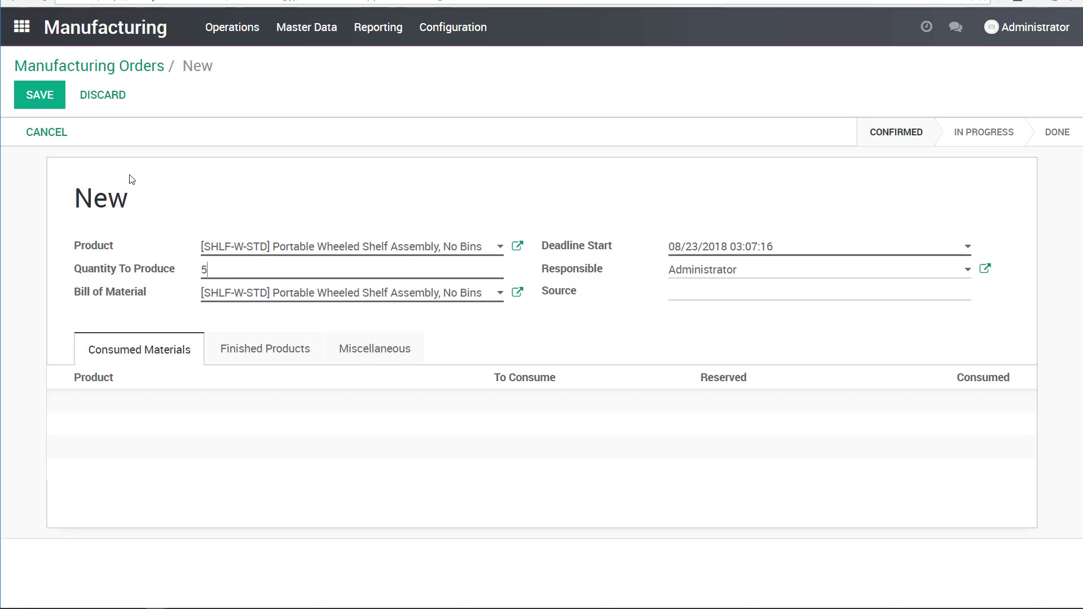
click(45, 97)
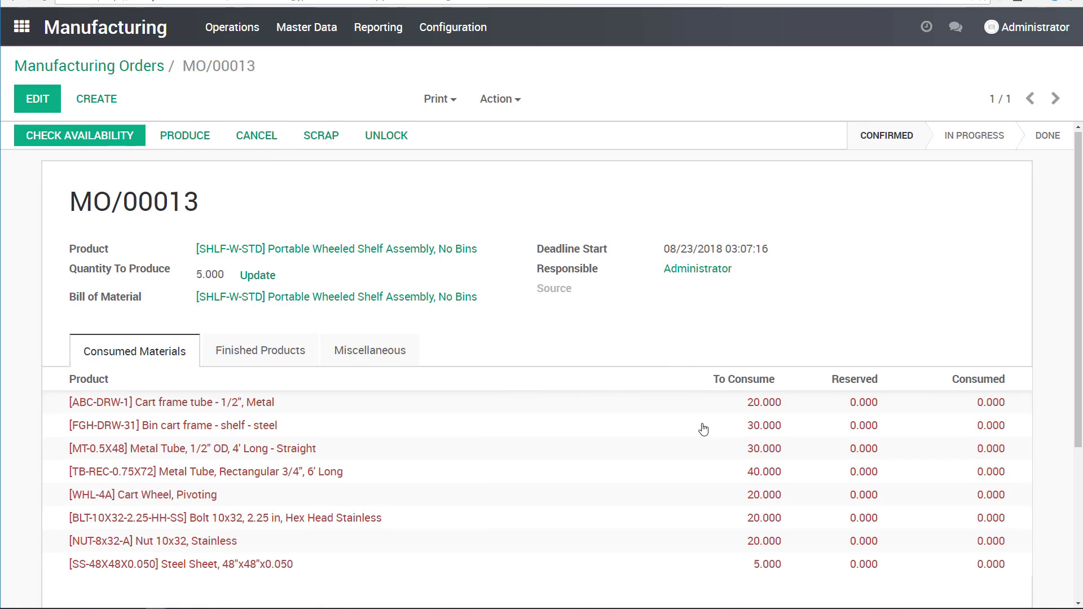
- Review the new shelf assembly order's consumed materials and check their availability to reserve them
scroll(358, 300, down, 2)
scroll(150, 181, up, 2)
click(80, 140)
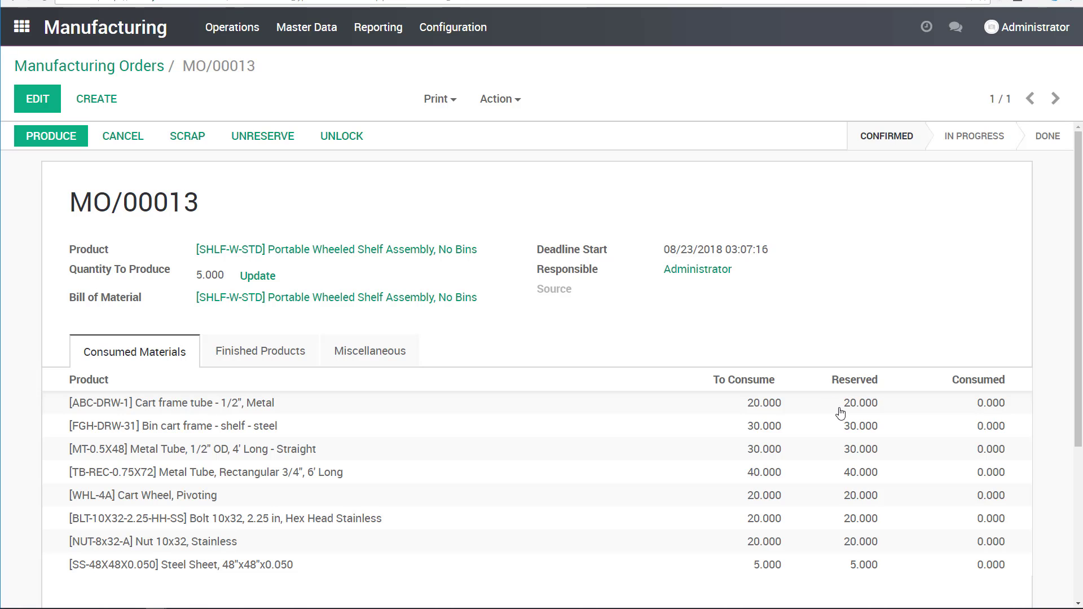
- Return to the manufacturing orders list and open the overview of all apps
click(124, 66)
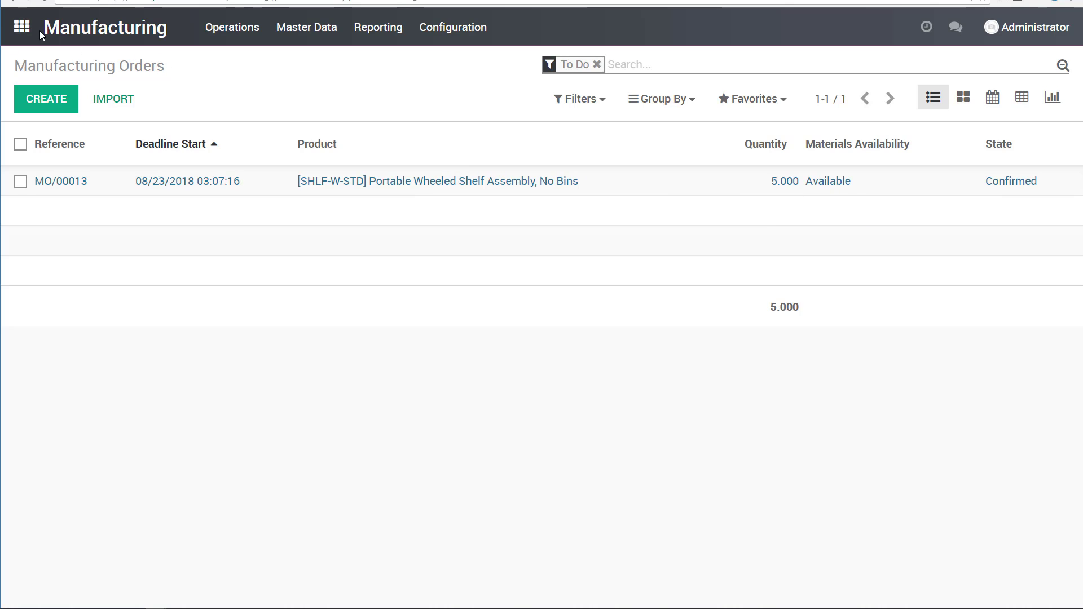
click(22, 28)
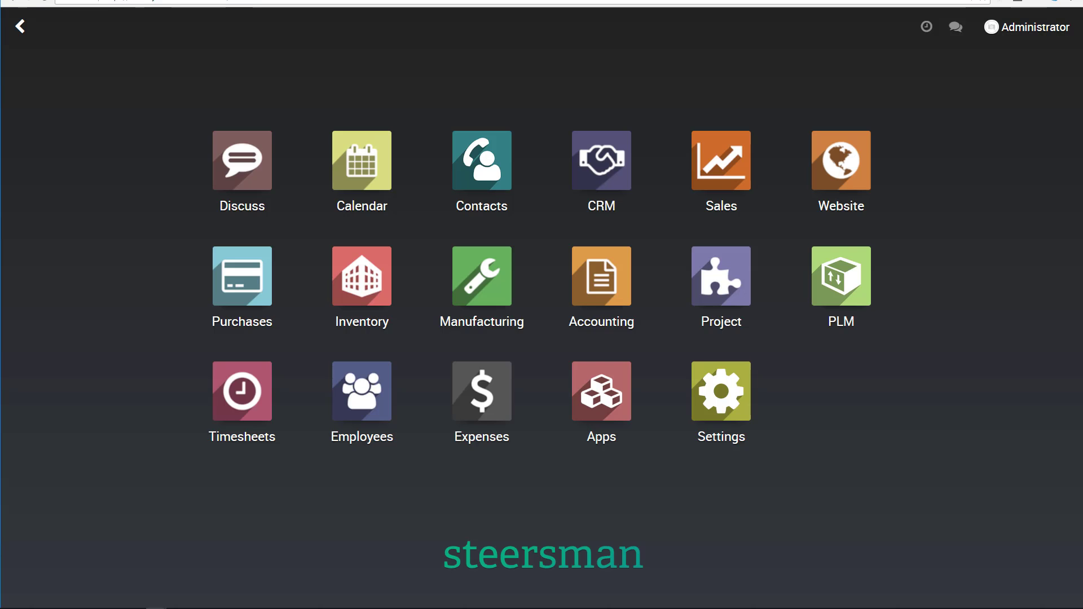